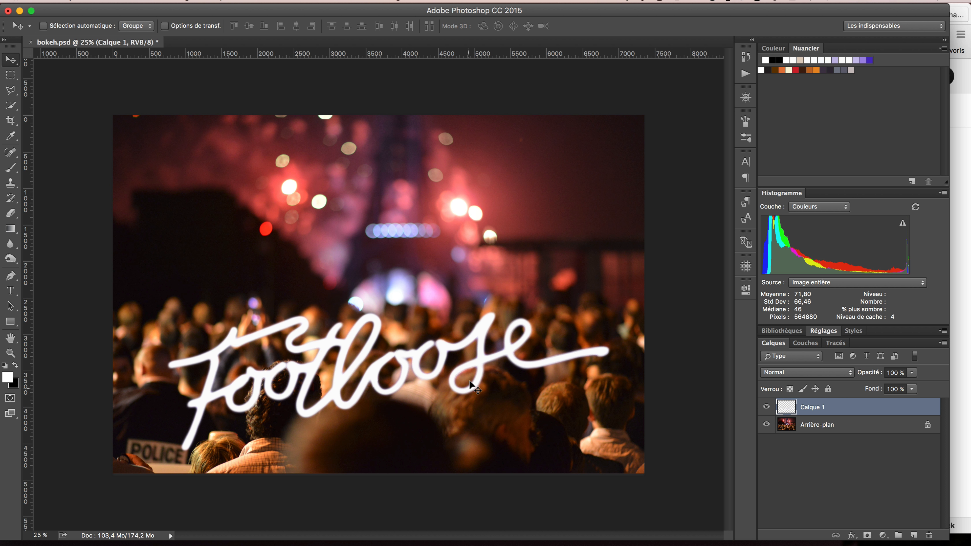
# Step: Check the lettering layer by toggling its visibility and rename it as Footloose
pyautogui.click(765, 406)
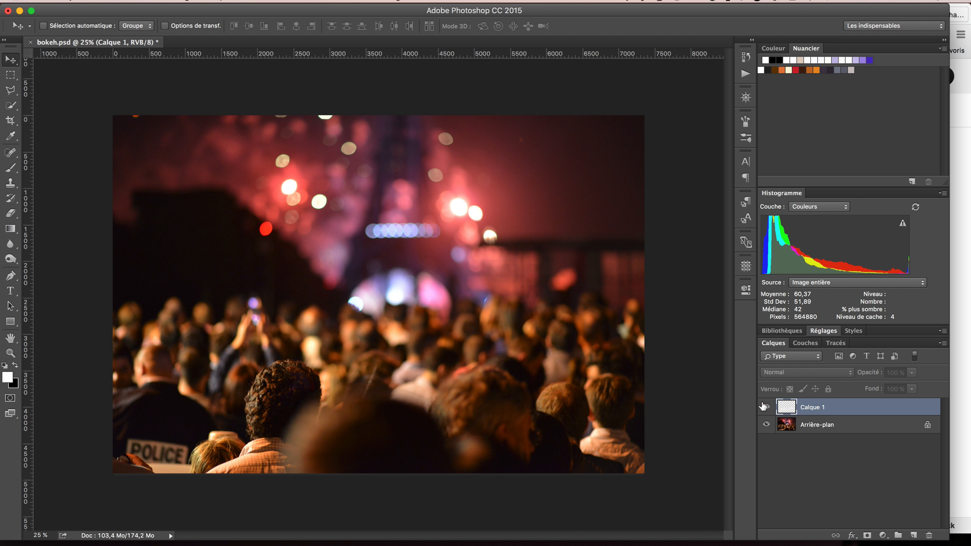
pyautogui.click(766, 407)
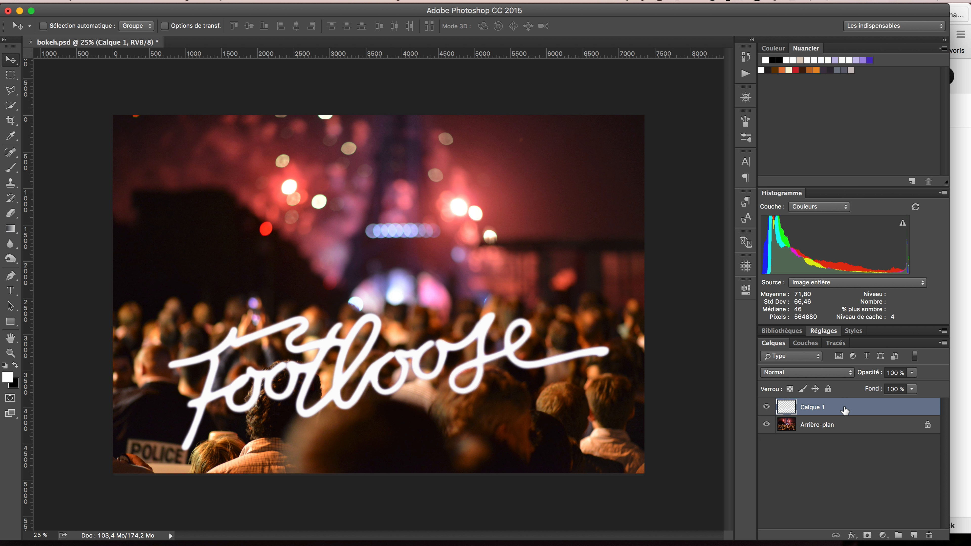
pyautogui.doubleClick(812, 407)
pyautogui.write('Footloose')
pyautogui.press('Return')
# Step: Add a bevel and emboss effect to the Footloose layer with the Lisse technique and 95% depth
pyautogui.scroll(8, 344, 388)
pyautogui.doubleClick(860, 406)
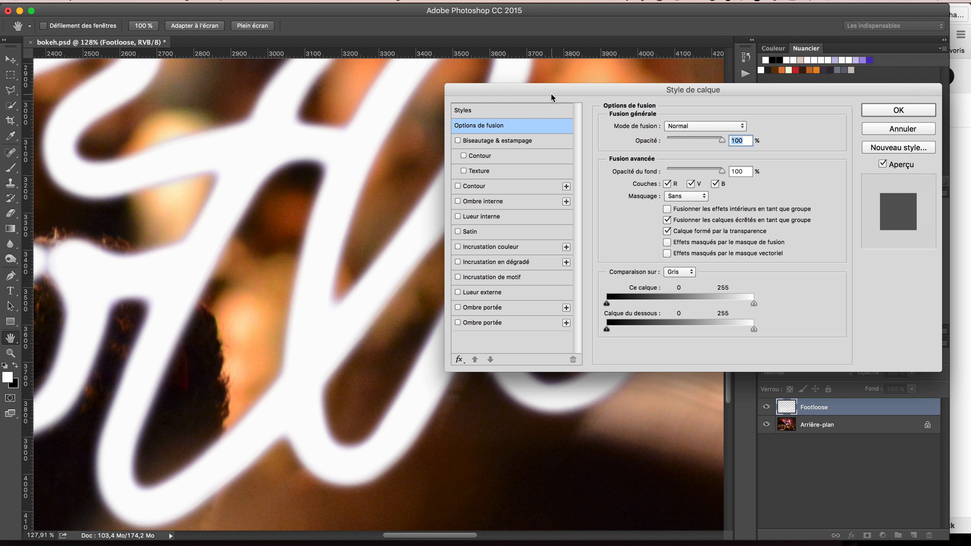
pyautogui.click(525, 139)
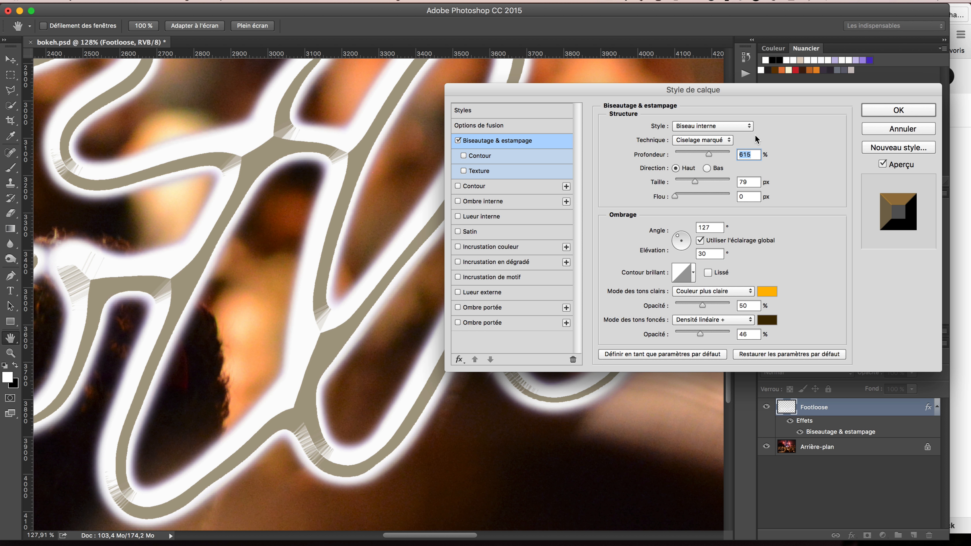
pyautogui.click(714, 140)
pyautogui.click(685, 132)
pyautogui.moveTo(709, 154); pyautogui.dragTo(679, 154)
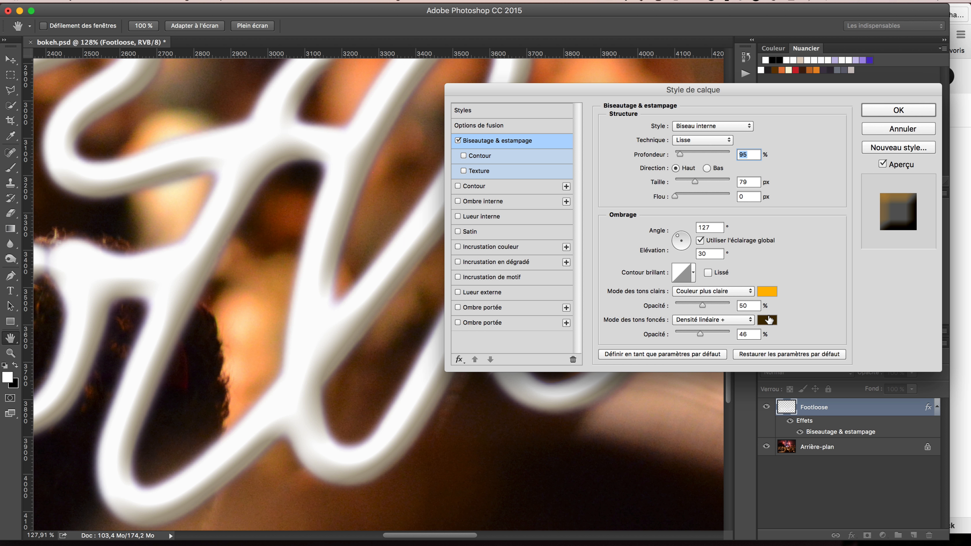
# Step: Set the bevel's shadow colour to a dark magenta
pyautogui.click(769, 319)
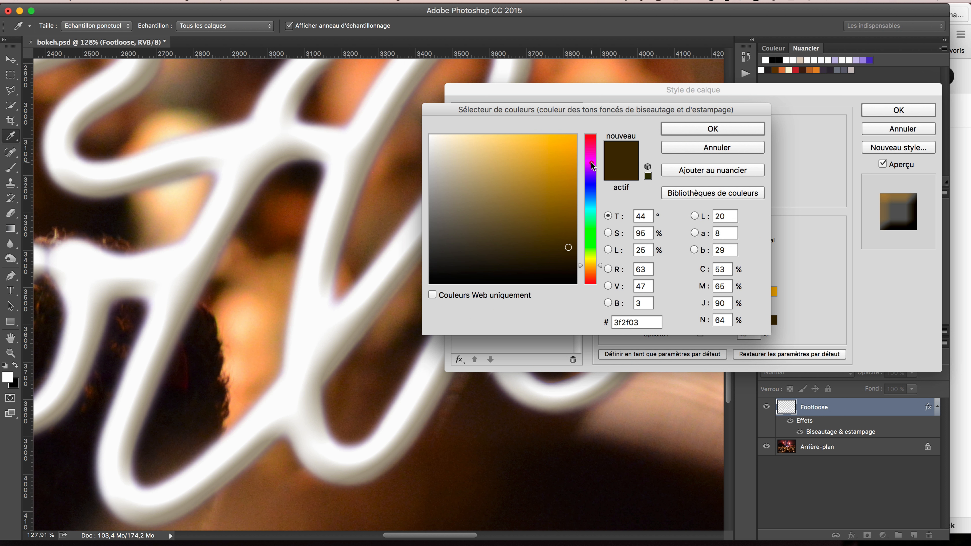
pyautogui.moveTo(592, 165); pyautogui.dragTo(576, 123)
pyautogui.click(555, 152)
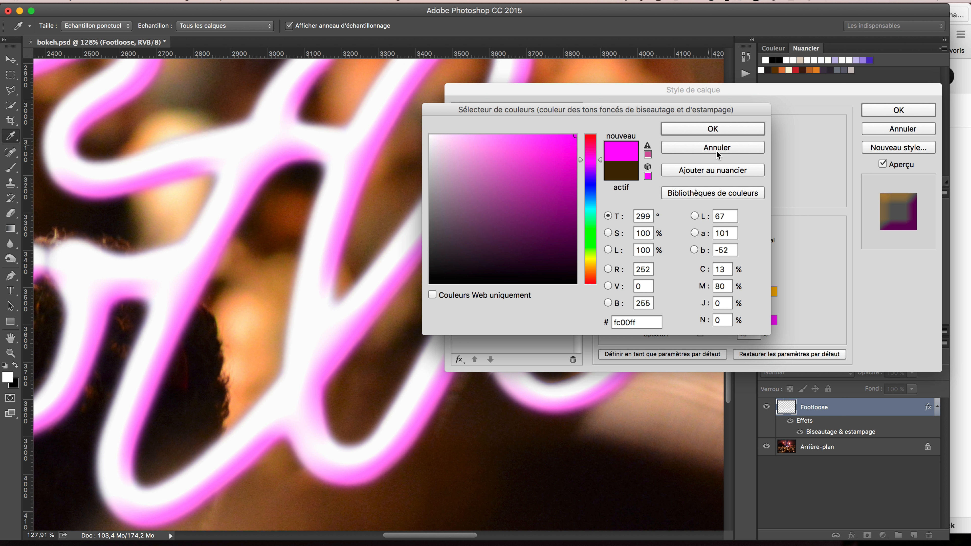
pyautogui.moveTo(563, 162); pyautogui.dragTo(574, 208)
pyautogui.click(712, 129)
# Step: Set the bevel's highlight colour to light pink f9b1ff
pyautogui.click(771, 291)
pyautogui.click(590, 161)
pyautogui.moveTo(522, 143); pyautogui.dragTo(472, 123)
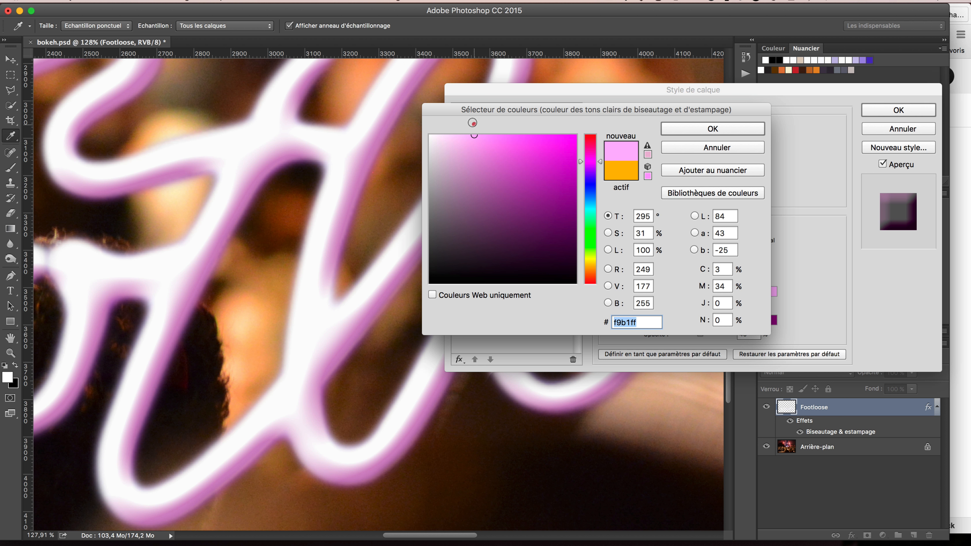
pyautogui.click(703, 129)
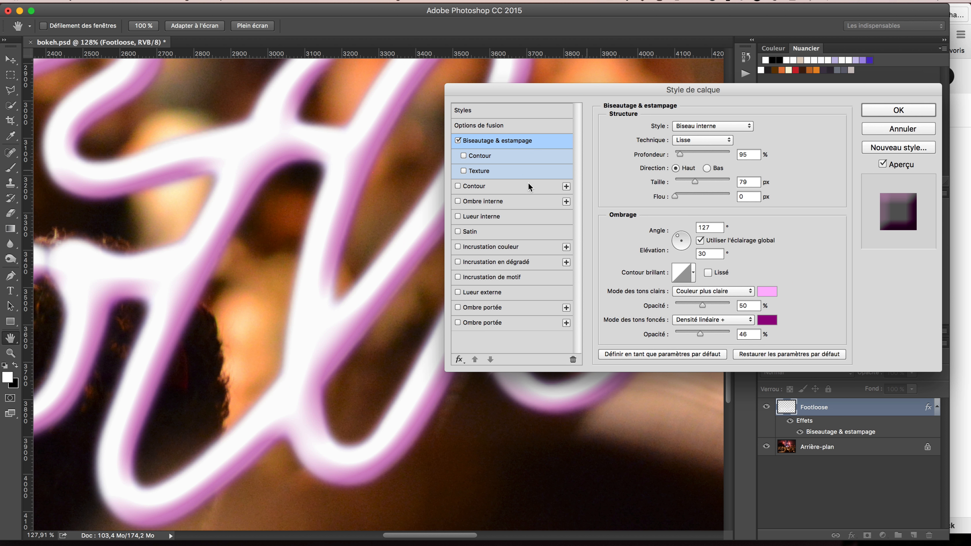
# Step: Set the bevel's highlight mode to Superposition and shadow mode to Produit, with the light at a 128° angle and 32° elevation
pyautogui.click(709, 290)
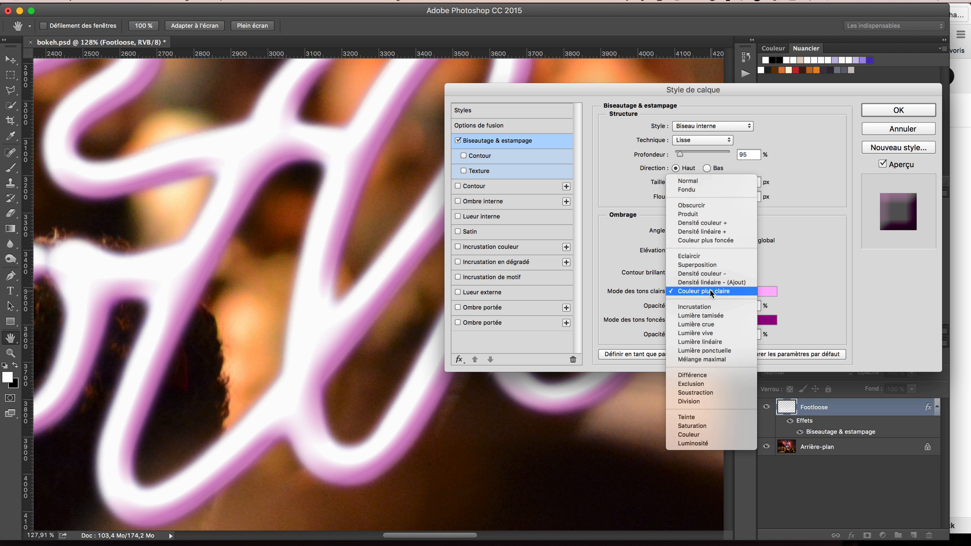
pyautogui.click(709, 270)
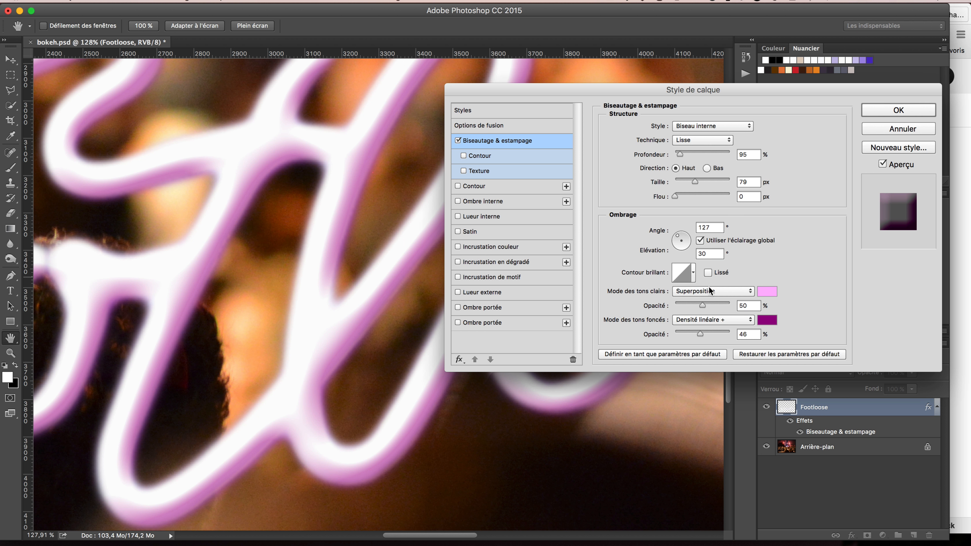
pyautogui.click(708, 320)
pyautogui.click(708, 293)
pyautogui.hscroll(3, 253, 319)
pyautogui.scroll(-2, 253, 319)
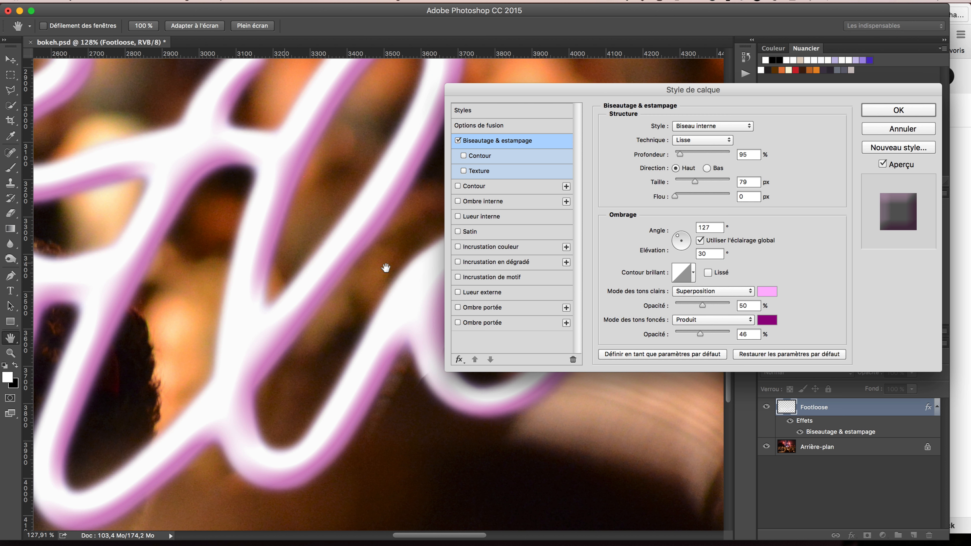
pyautogui.moveTo(681, 240); pyautogui.dragTo(677, 235)
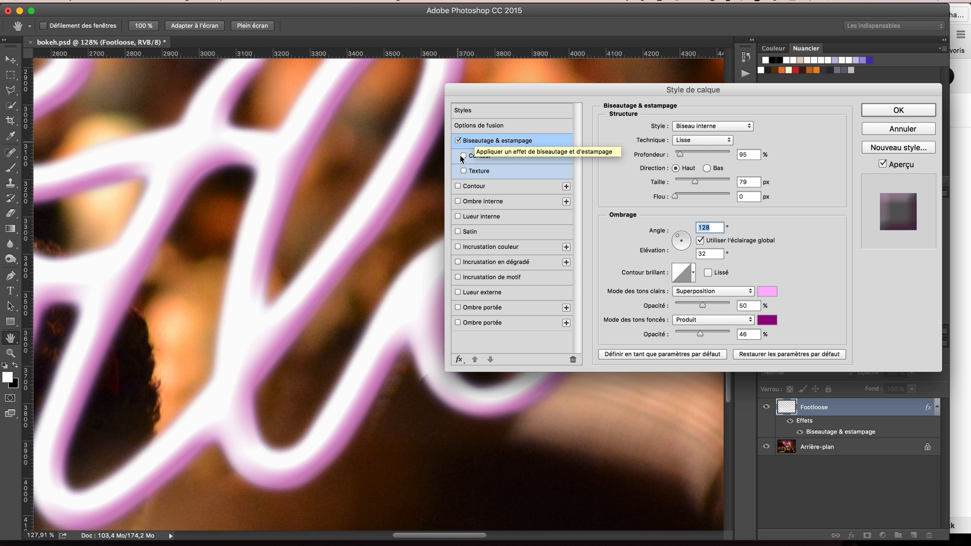
# Step: Add a colour overlay to the lettering in hot pink ff00a2
pyautogui.click(489, 247)
pyautogui.click(767, 126)
pyautogui.click(592, 150)
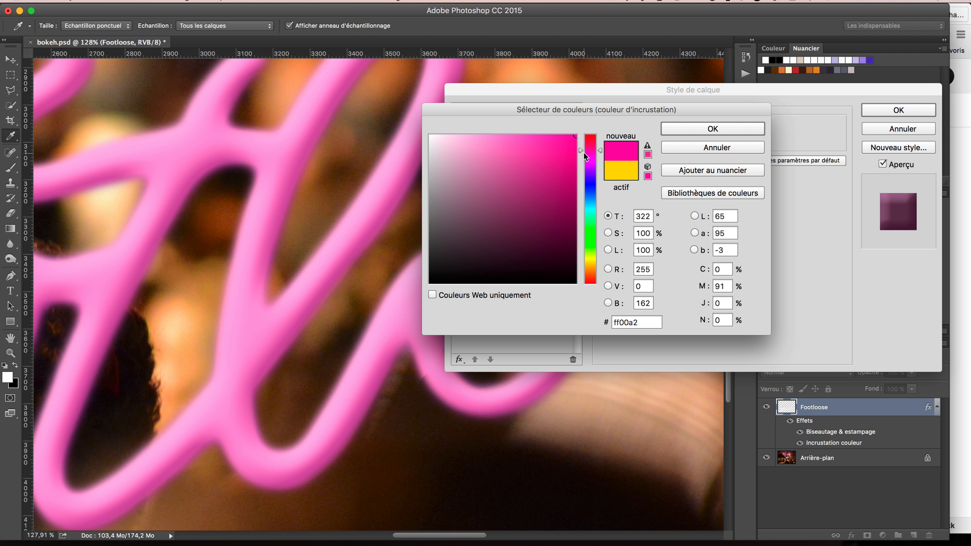
pyautogui.click(706, 128)
# Step: Try the Superposition blend mode on the colour overlay and restore Produit
pyautogui.click(706, 128)
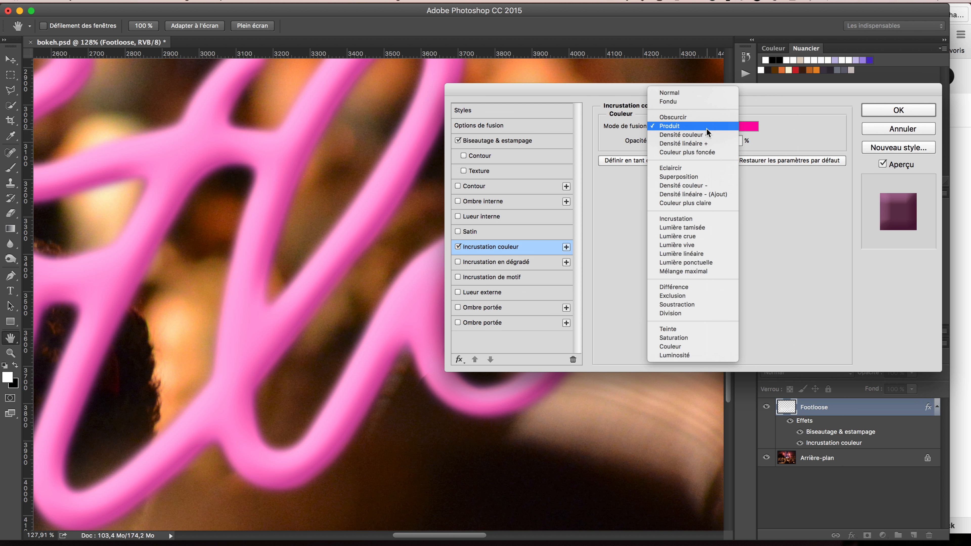
pyautogui.click(704, 176)
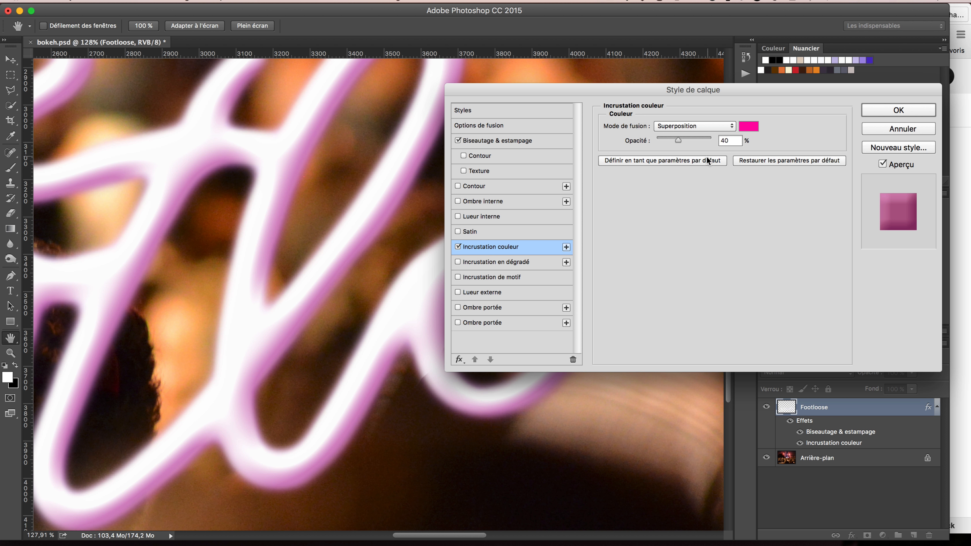
pyautogui.click(711, 126)
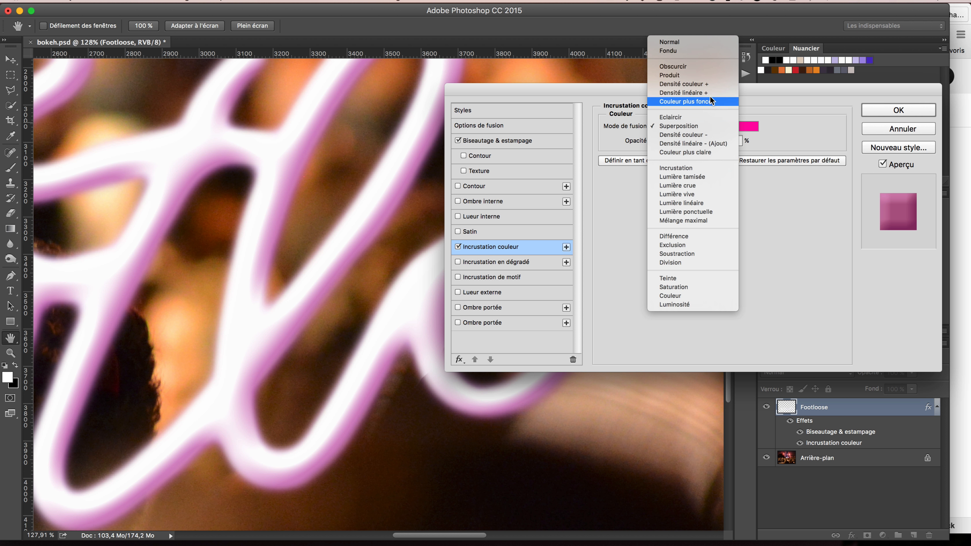
pyautogui.click(684, 74)
# Step: Reduce the colour overlay's opacity to 21%
pyautogui.click(674, 136)
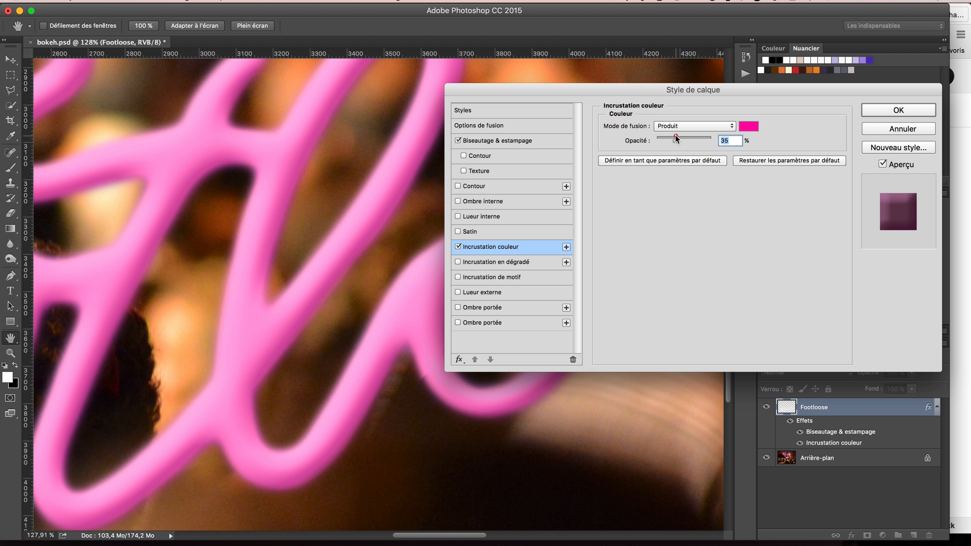
pyautogui.moveTo(674, 136); pyautogui.dragTo(665, 141)
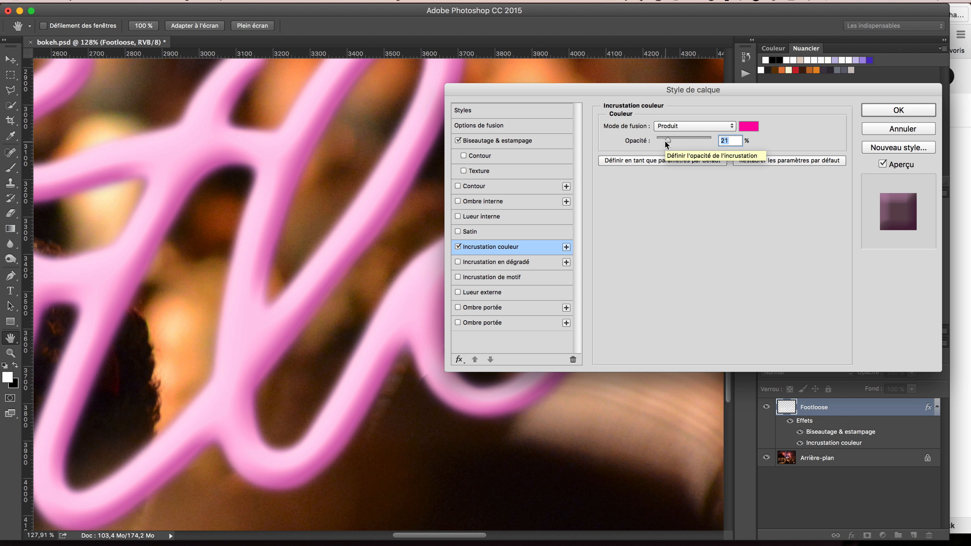
# Step: Enable a black drop shadow in Produit mode on the lettering and delete the second, purple drop shadow
pyautogui.click(513, 308)
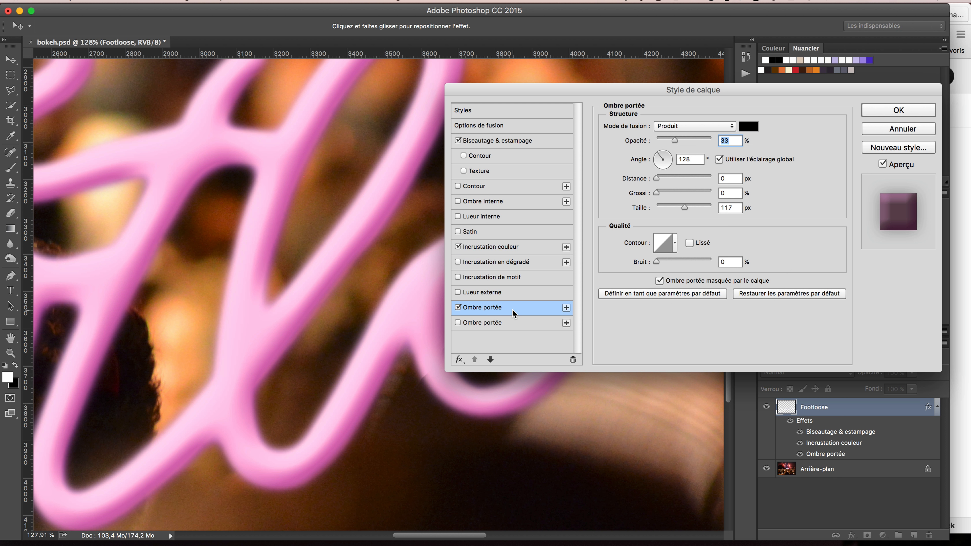
pyautogui.click(513, 323)
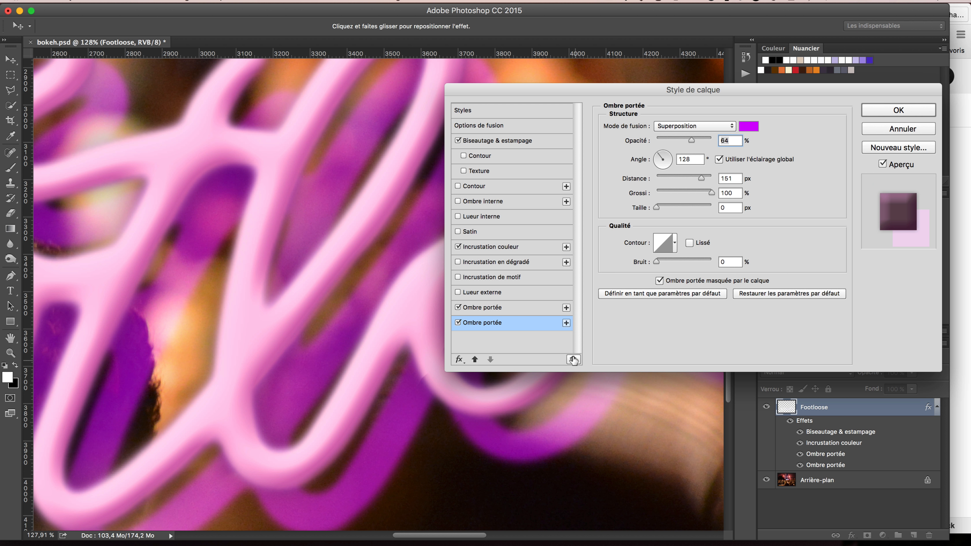
pyautogui.click(572, 360)
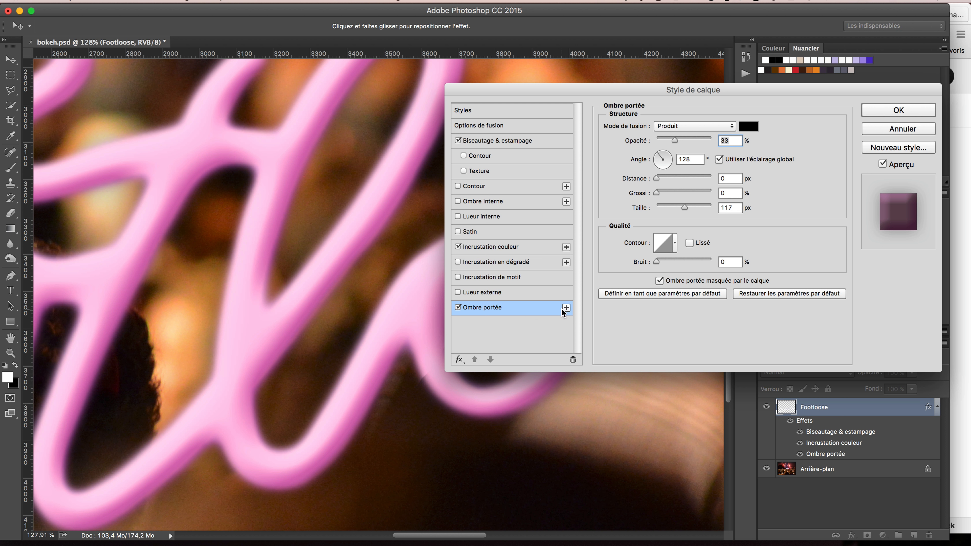
# Step: Set the drop shadow's distance to 16 px and its colour to a vivid purple
pyautogui.click(665, 178)
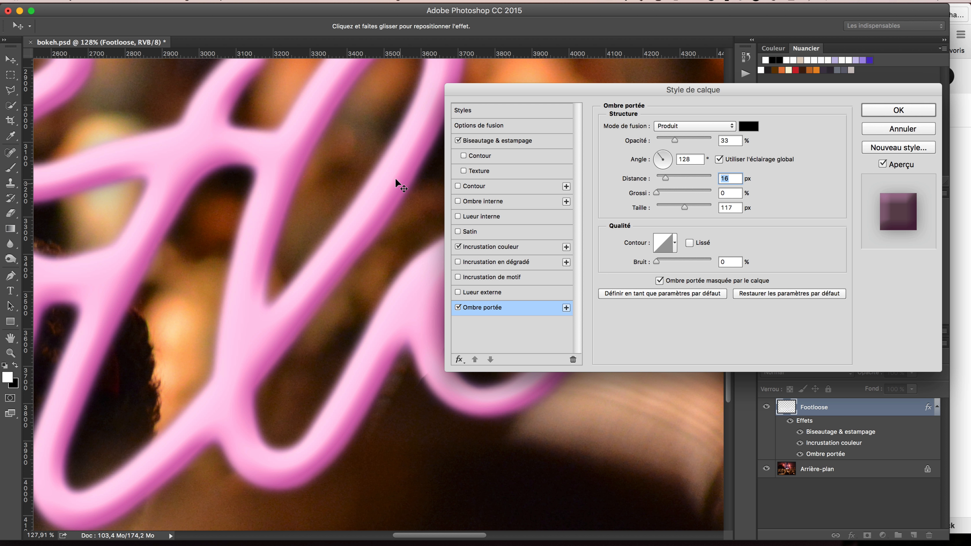
pyautogui.click(748, 126)
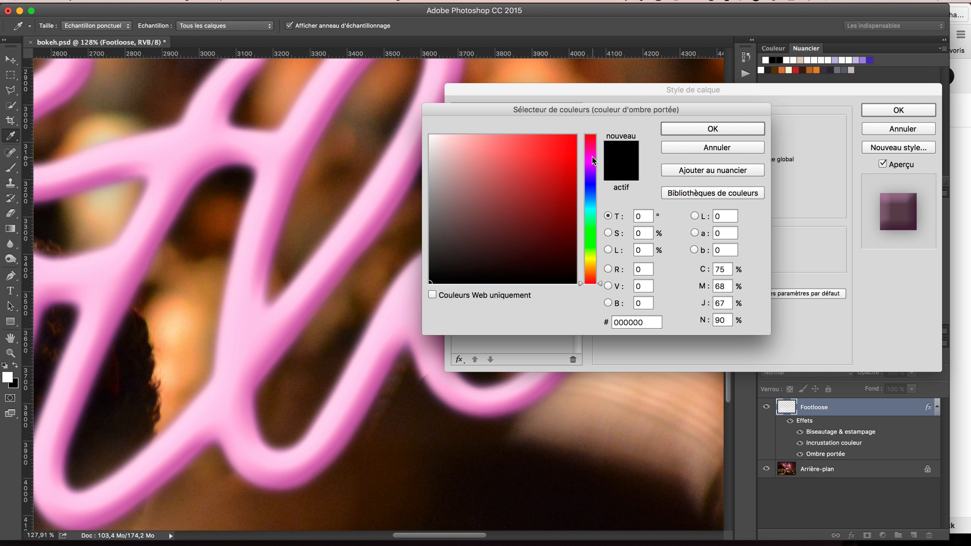
pyautogui.moveTo(593, 161); pyautogui.dragTo(585, 165)
pyautogui.click(569, 154)
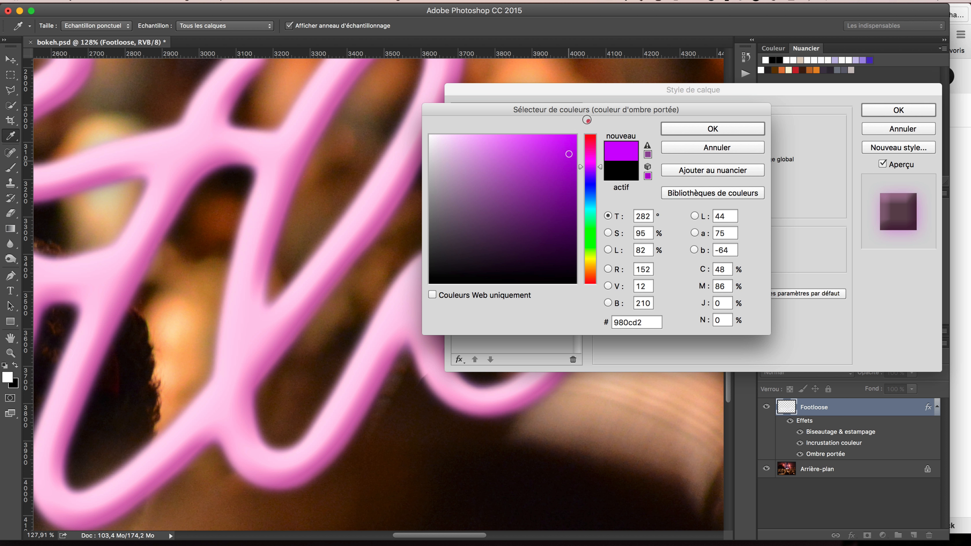
pyautogui.click(561, 154)
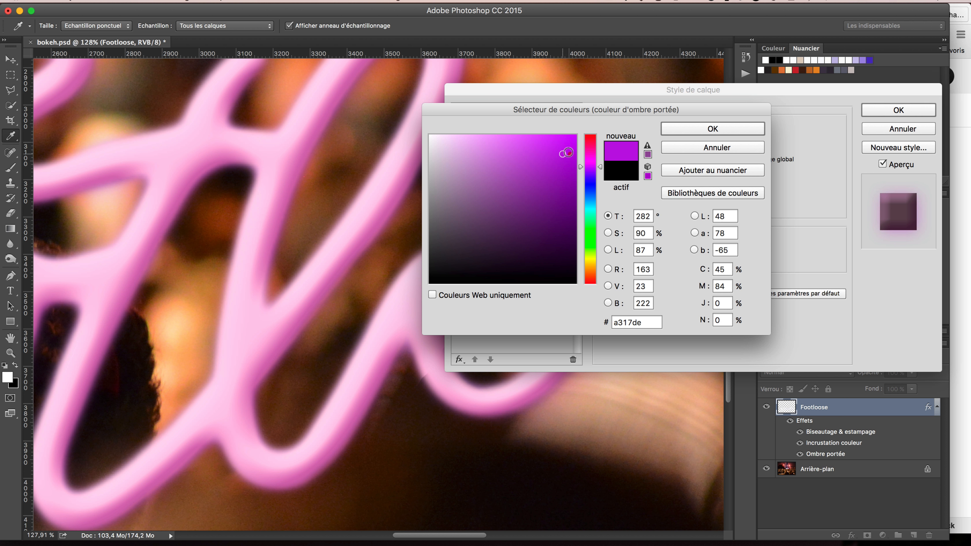
pyautogui.click(569, 153)
pyautogui.click(721, 125)
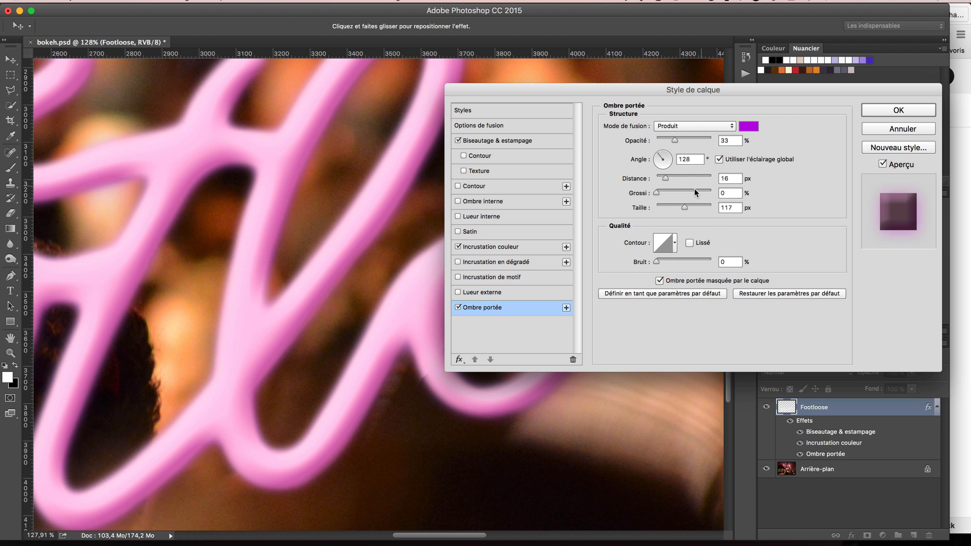
# Step: Set the drop shadow to 100% opacity, 100% spread, 0 px size and 137 px distance, and check it on the whole lettering
pyautogui.moveTo(682, 139); pyautogui.dragTo(717, 140)
pyautogui.moveTo(656, 192); pyautogui.dragTo(700, 178)
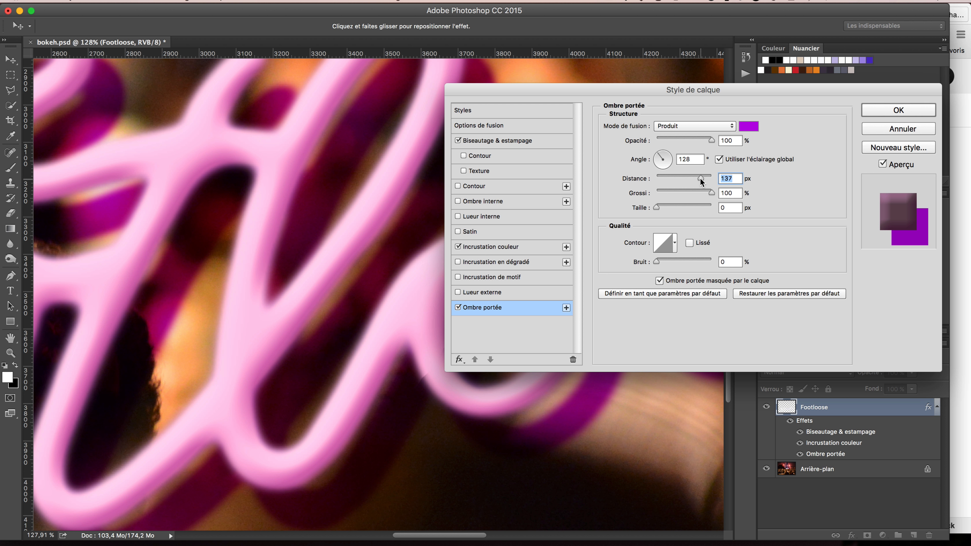
pyautogui.press('alt')
pyautogui.scroll(-5, 366, 216)
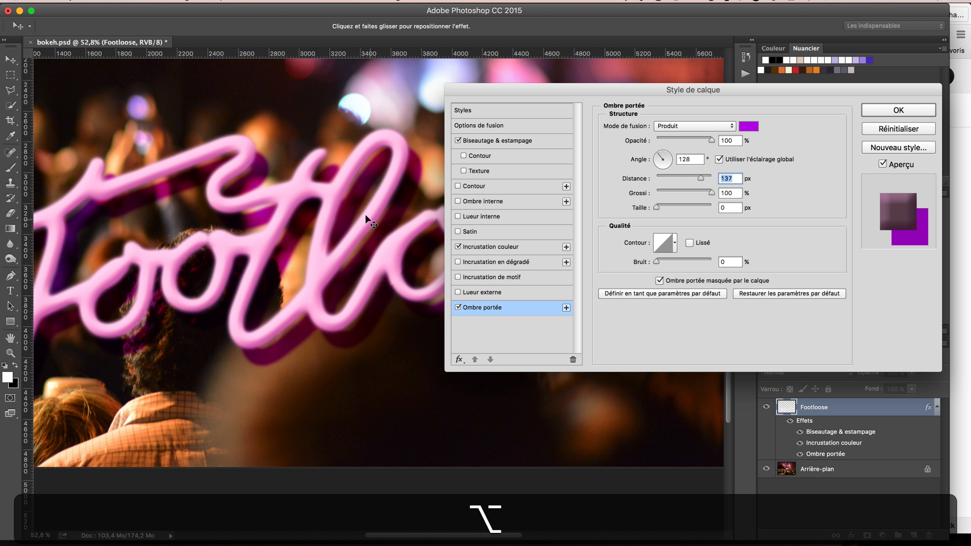
pyautogui.scroll(-3, 366, 215)
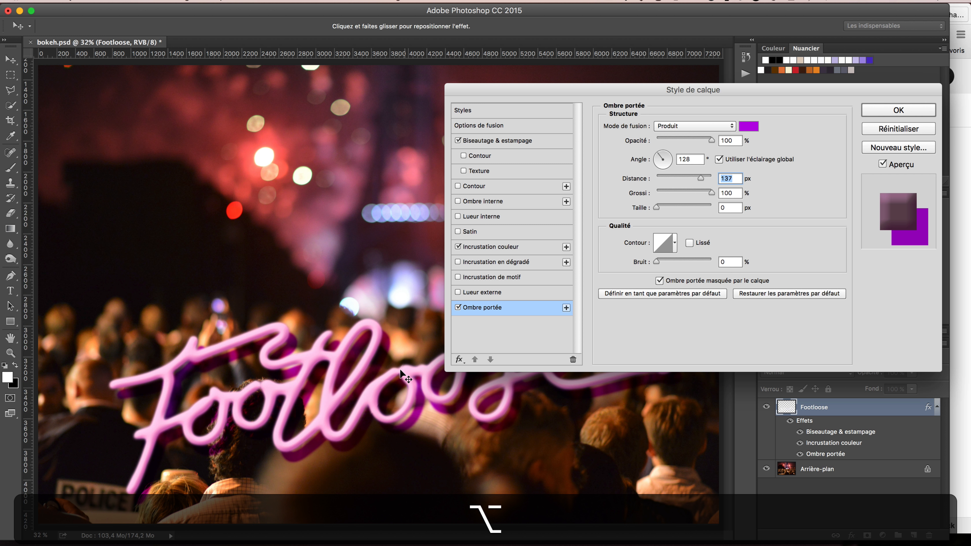
pyautogui.scroll(3, 367, 386)
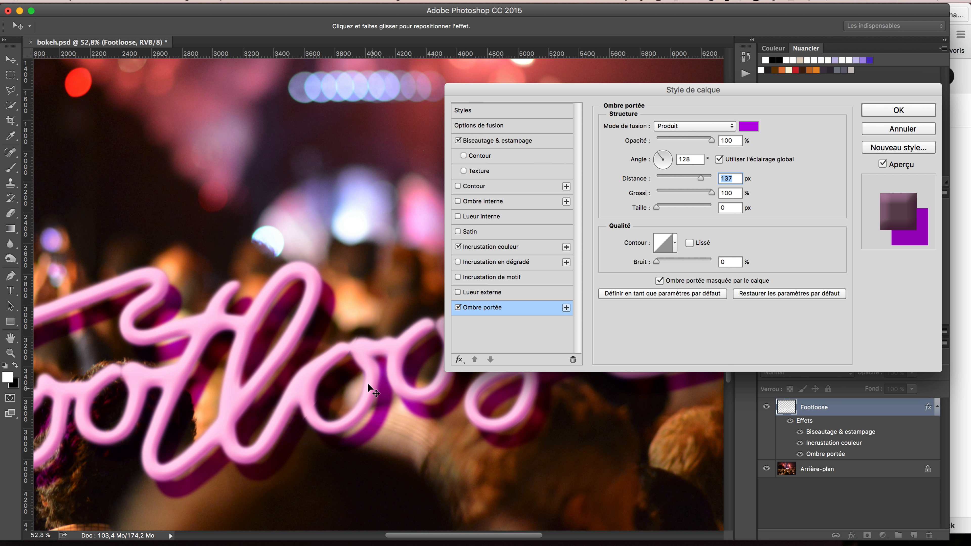
pyautogui.press('alt')
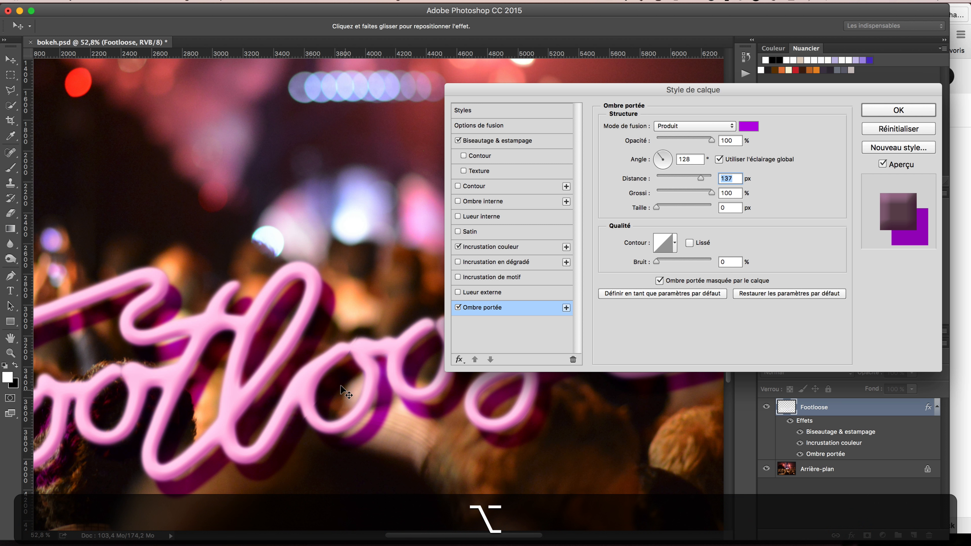